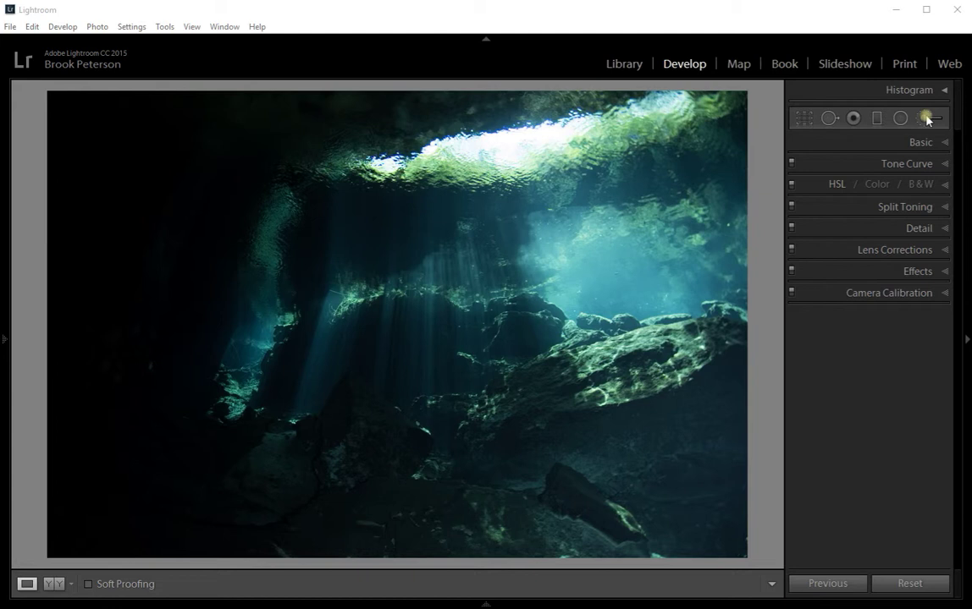
Put a crop overlay on the cave photo with the aspect ratio locked to Original
{"action": "left_click", "coordinate": [804, 119]}
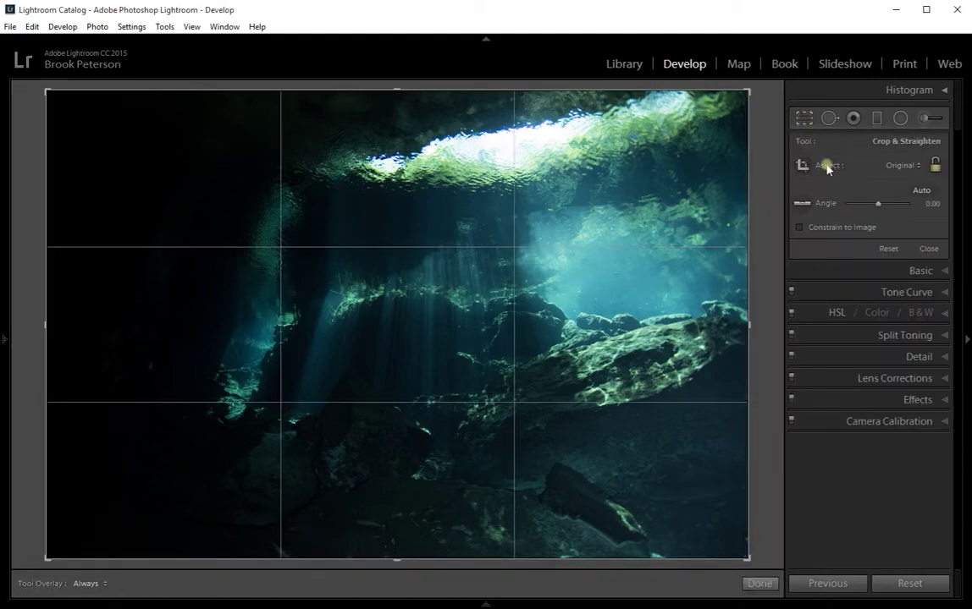
{"action": "left_click", "coordinate": [919, 166]}
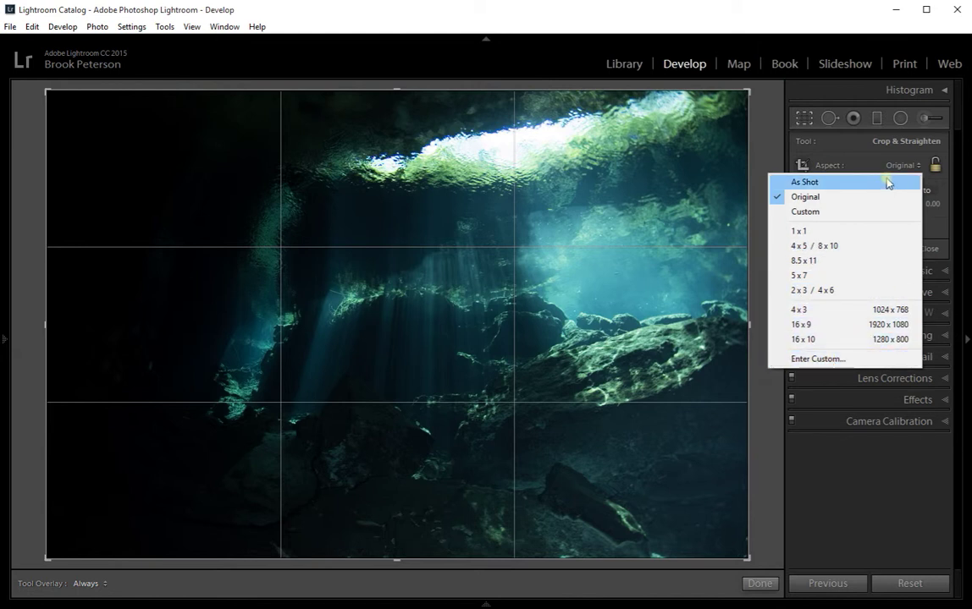
{"action": "left_click", "coordinate": [801, 197]}
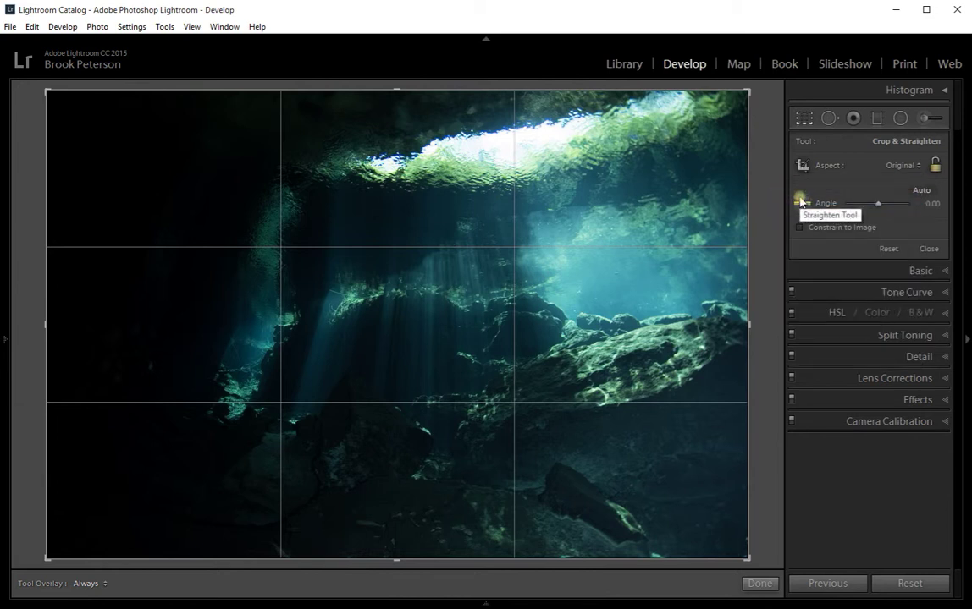
{"action": "left_click", "coordinate": [933, 166]}
{"action": "left_click", "coordinate": [934, 169]}
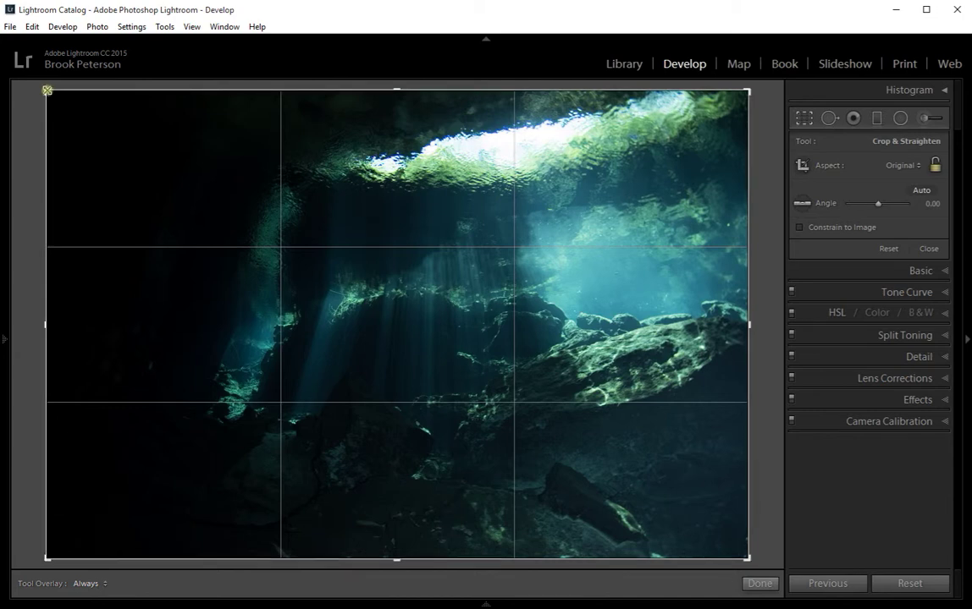
{"action": "mouse_move", "coordinate": [47, 90]}
{"action": "left_mouse_down"}
{"action": "mouse_move", "coordinate": [69, 161]}
{"action": "mouse_move", "coordinate": [117, 134]}
{"action": "mouse_move", "coordinate": [95, 106]}
{"action": "mouse_move", "coordinate": [82, 152]}
{"action": "mouse_move", "coordinate": [58, 167]}
{"action": "mouse_move", "coordinate": [91, 134]}
{"action": "mouse_move", "coordinate": [93, 165]}
{"action": "mouse_move", "coordinate": [112, 182]}
{"action": "mouse_move", "coordinate": [132, 146]}
{"action": "mouse_move", "coordinate": [74, 61]}
{"action": "mouse_move", "coordinate": [74, 114]}
{"action": "mouse_move", "coordinate": [74, 95]}
{"action": "mouse_move", "coordinate": [46, 88]}
{"action": "left_mouse_up"}
{"action": "left_click_drag", "start_coordinate": [48, 323], "coordinate": [100, 324]}
{"action": "left_click_drag", "start_coordinate": [394, 91], "coordinate": [362, 178]}
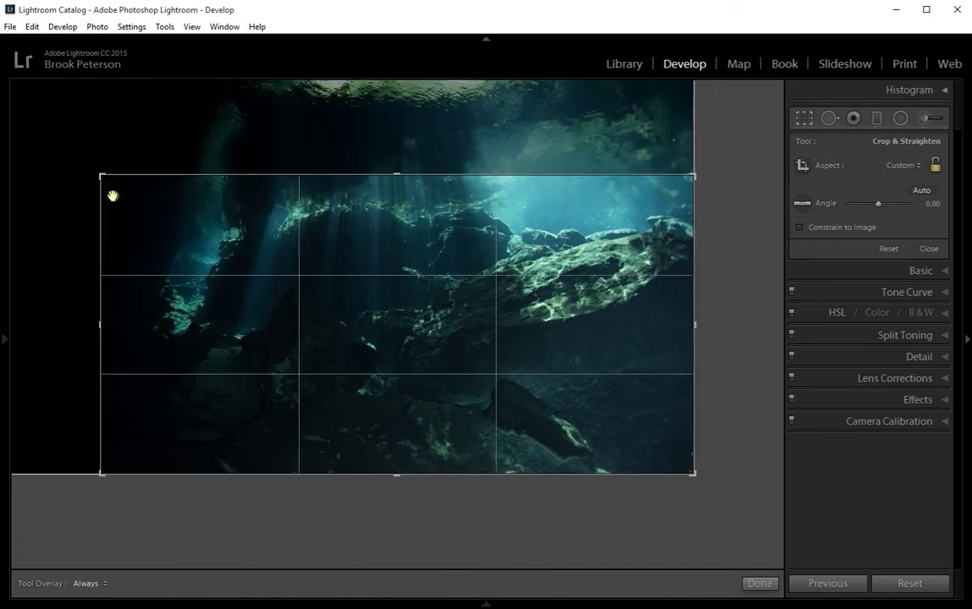
{"action": "left_click", "coordinate": [888, 249]}
Trim the dark left strip, adjust the top-left corner at locked Original proportions, and apply the crop
{"action": "left_click", "coordinate": [936, 165]}
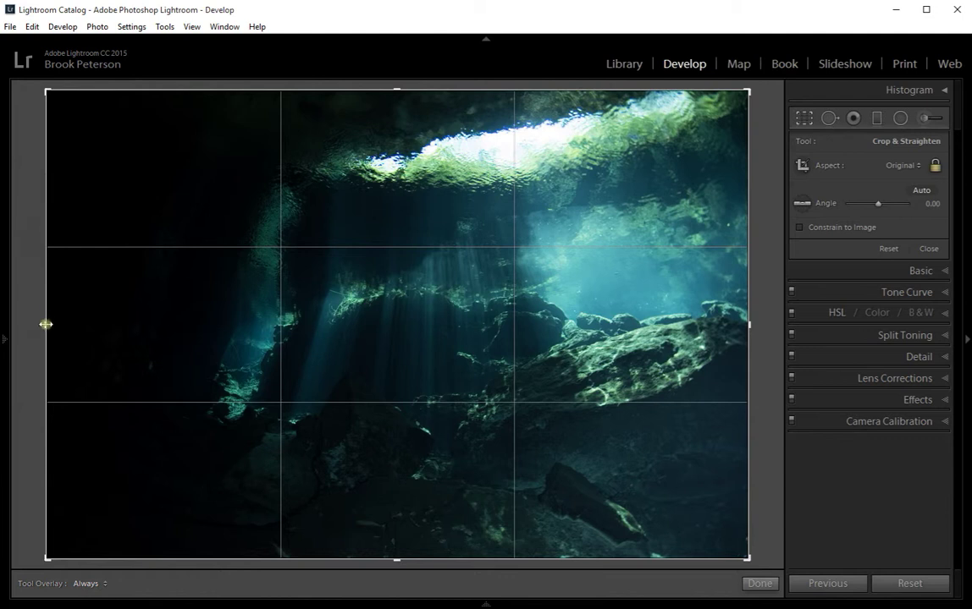
{"action": "left_click_drag", "start_coordinate": [49, 324], "coordinate": [100, 321]}
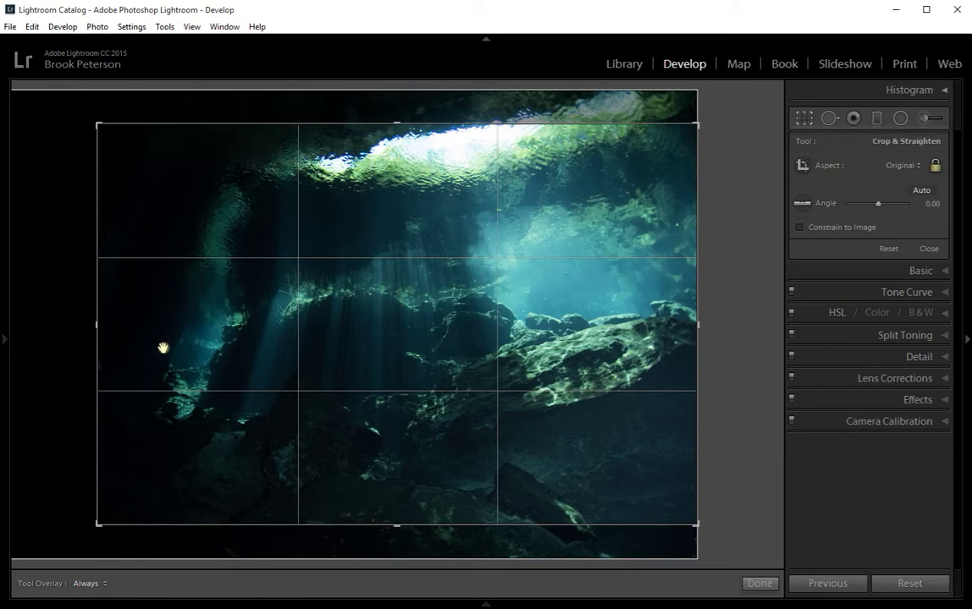
{"action": "left_click_drag", "start_coordinate": [99, 127], "coordinate": [71, 94]}
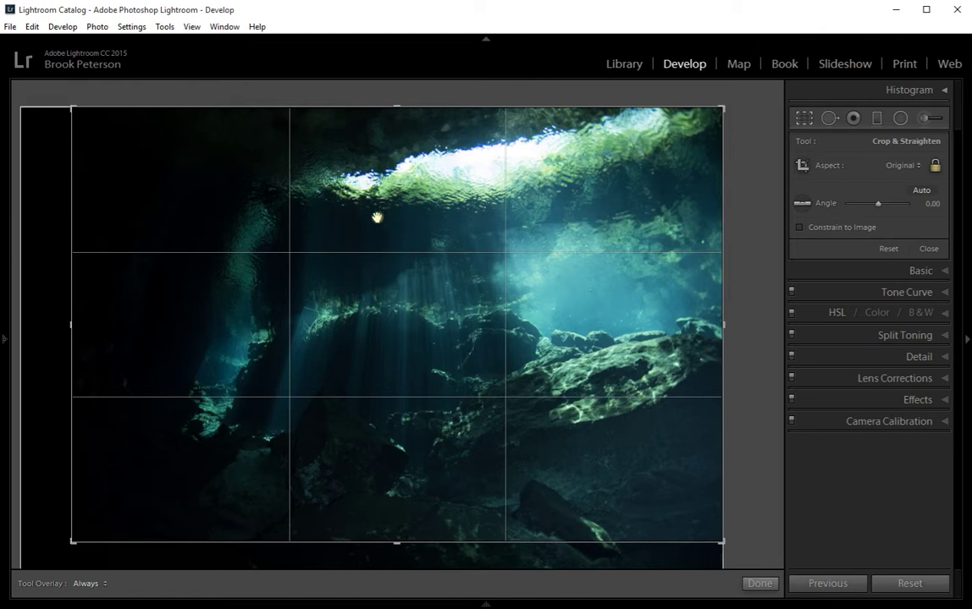
{"action": "left_click", "coordinate": [756, 583]}
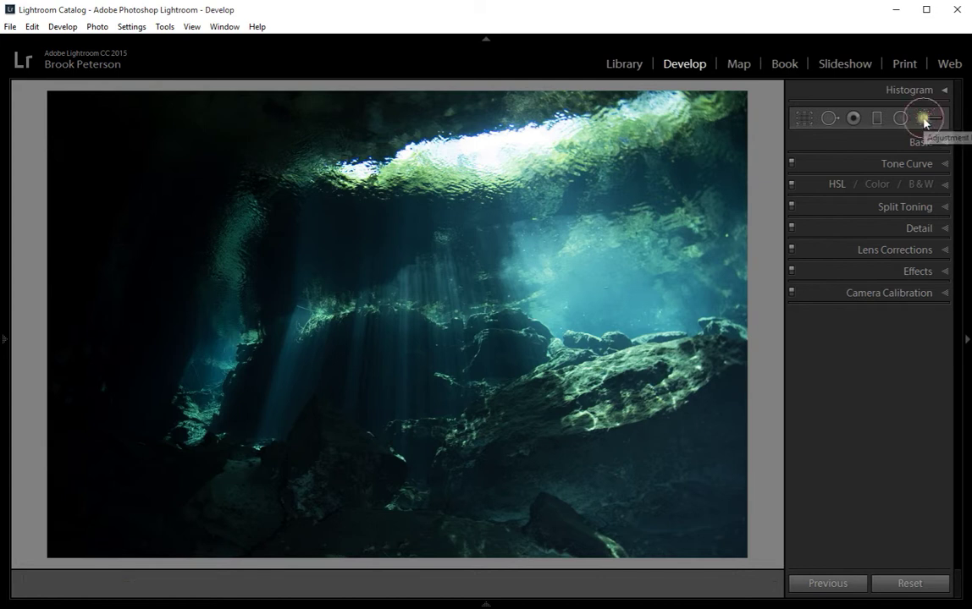
Switch from the applied crop to the Adjustment Brush tool
{"action": "left_click", "coordinate": [924, 119]}
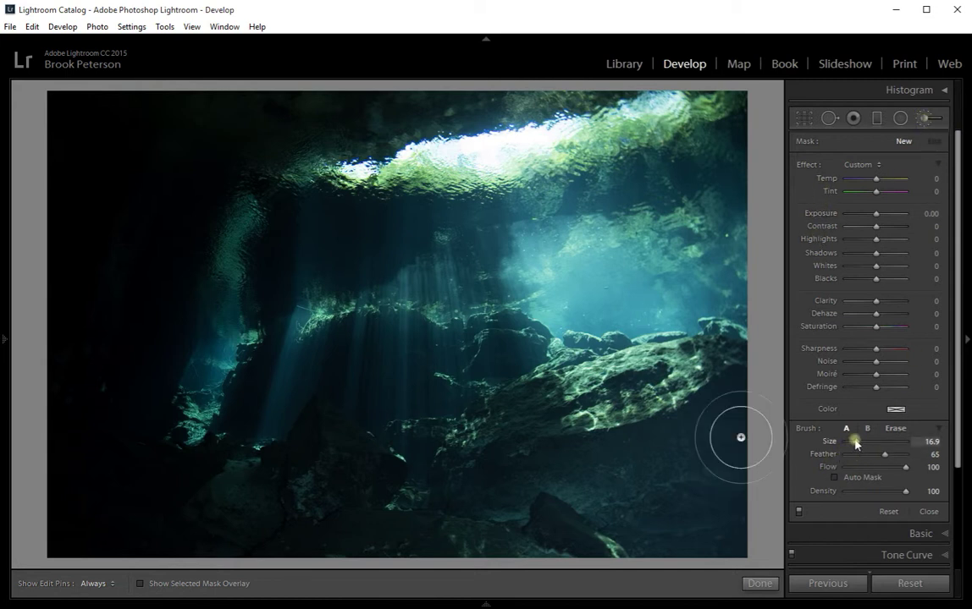
Paint a size-19 Dehaze 100 brush stroke over the hazy teal water at upper right
{"action": "mouse_move", "coordinate": [856, 444]}
{"action": "left_mouse_down"}
{"action": "mouse_move", "coordinate": [887, 443]}
{"action": "mouse_move", "coordinate": [846, 441]}
{"action": "mouse_move", "coordinate": [858, 448]}
{"action": "left_mouse_up"}
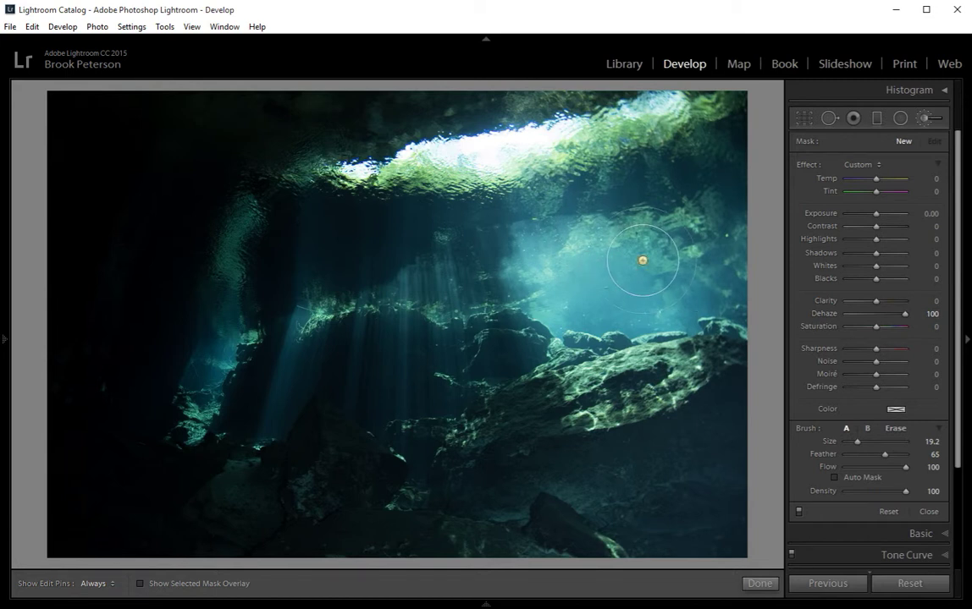
{"action": "key", "text": "h"}
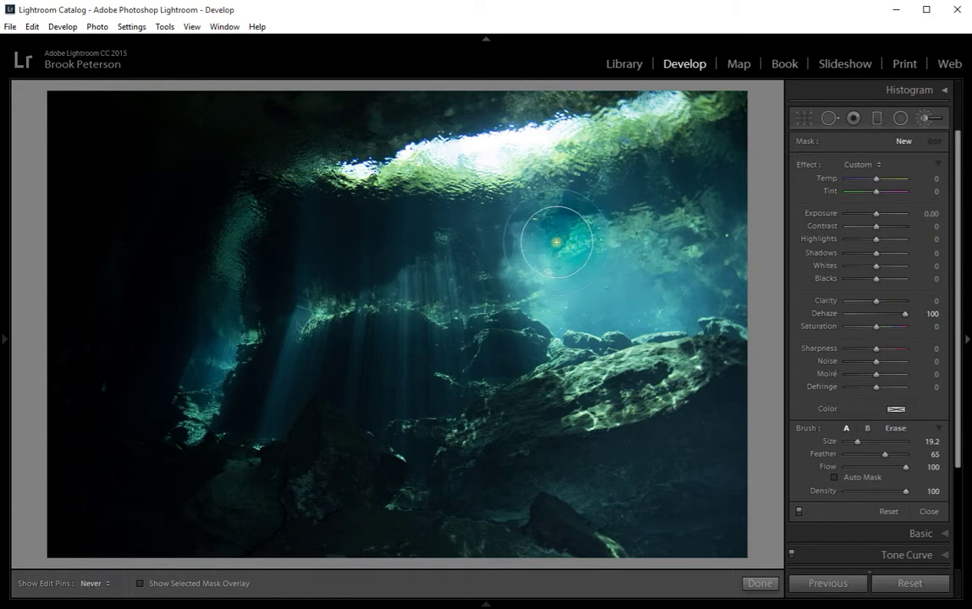
{"action": "mouse_move", "coordinate": [528, 253]}
{"action": "left_mouse_down"}
{"action": "mouse_move", "coordinate": [546, 306]}
{"action": "mouse_move", "coordinate": [690, 310]}
{"action": "mouse_move", "coordinate": [719, 293]}
{"action": "mouse_move", "coordinate": [716, 224]}
{"action": "mouse_move", "coordinate": [616, 231]}
{"action": "mouse_move", "coordinate": [590, 260]}
{"action": "mouse_move", "coordinate": [697, 271]}
{"action": "mouse_move", "coordinate": [646, 256]}
{"action": "mouse_move", "coordinate": [579, 274]}
{"action": "mouse_move", "coordinate": [567, 298]}
{"action": "mouse_move", "coordinate": [640, 325]}
{"action": "left_mouse_up"}
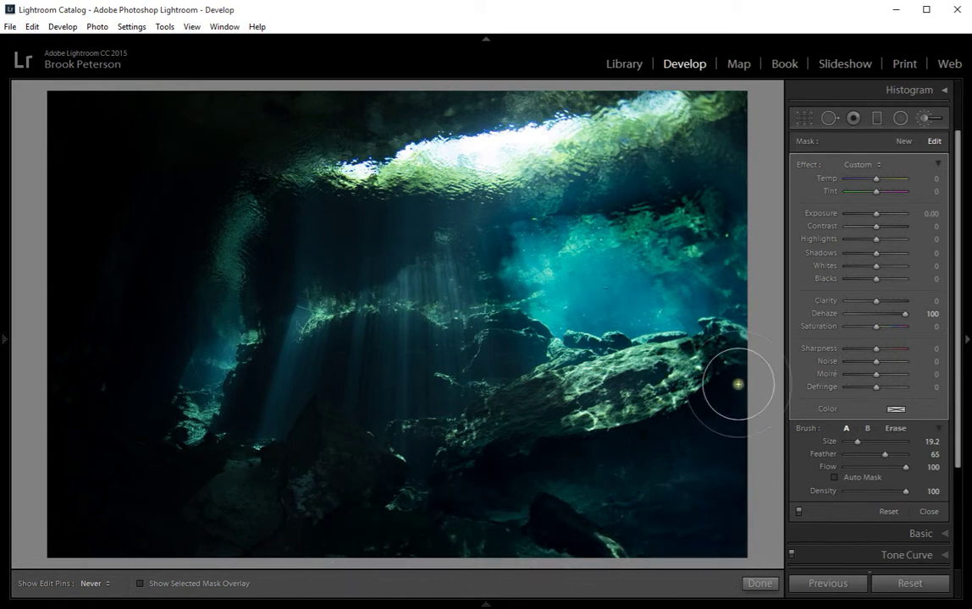
Lower the brushed water mask's Dehaze from 100 to 40
{"action": "key", "text": "h"}
{"action": "key", "text": "h"}
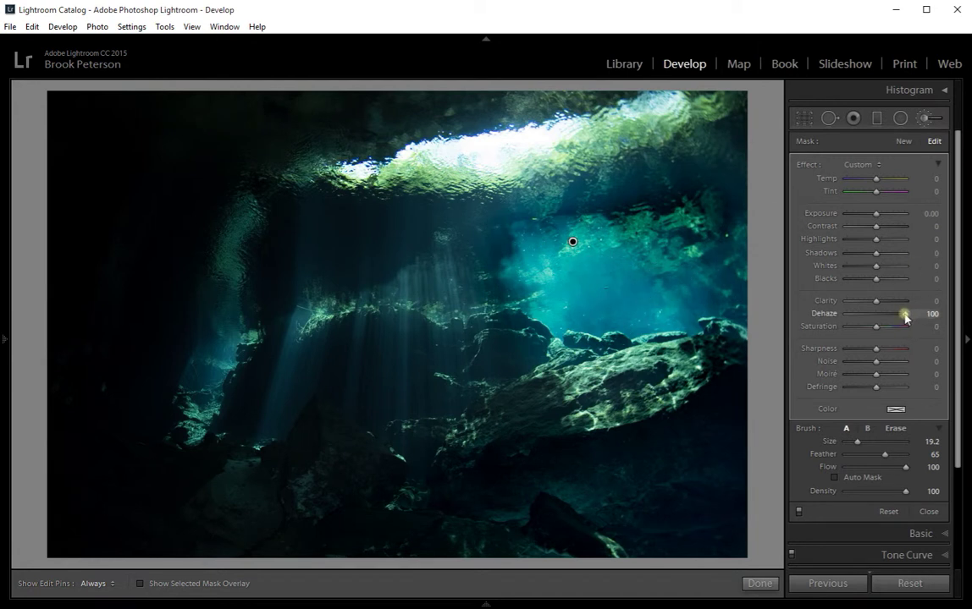
{"action": "left_click_drag", "start_coordinate": [902, 319], "coordinate": [891, 320]}
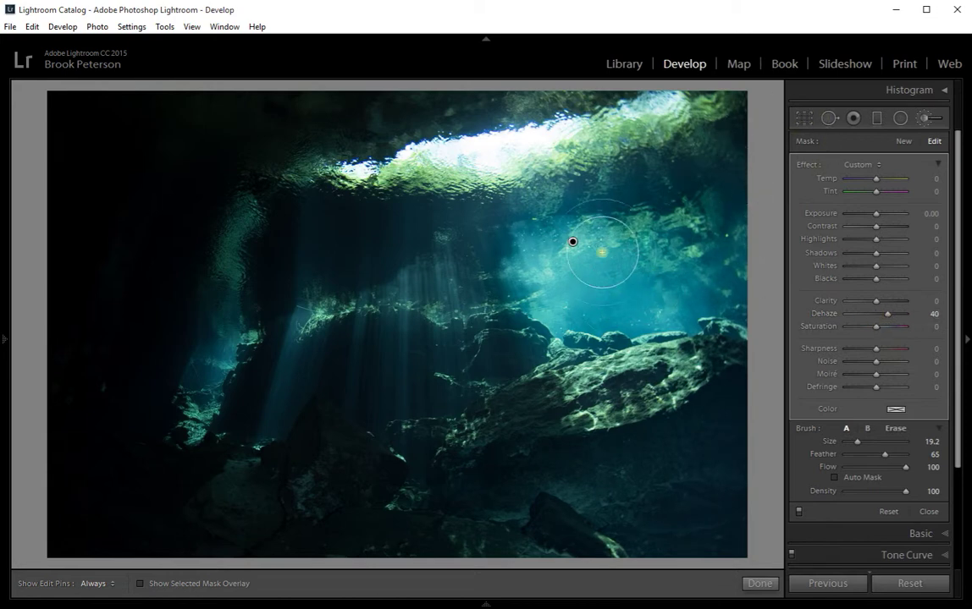
{"action": "mouse_move", "coordinate": [572, 242]}
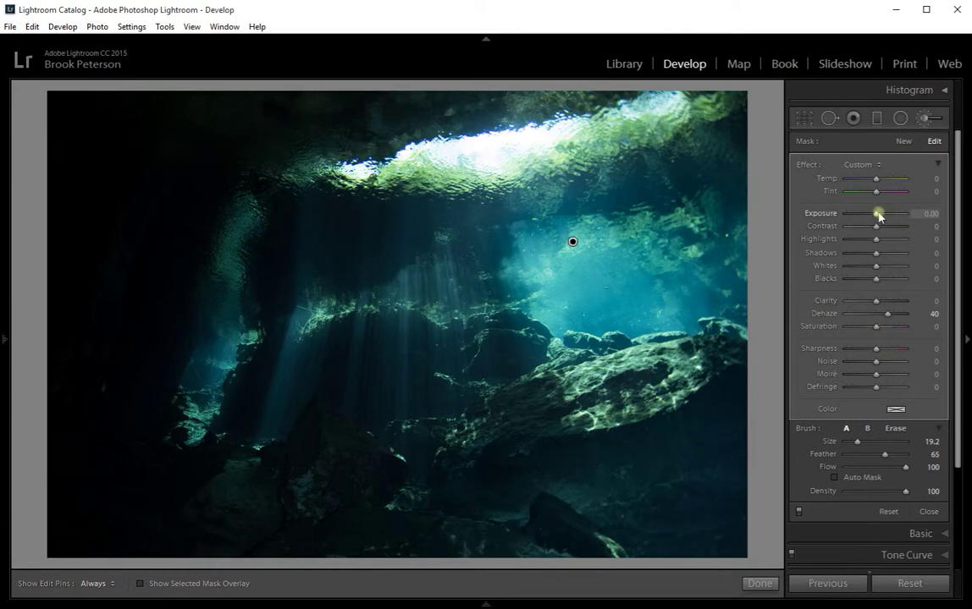
Add Contrast 40, Highlights −38 and Whites 47 to the water mask, then start a new mask
{"action": "mouse_move", "coordinate": [876, 227]}
{"action": "left_mouse_down"}
{"action": "mouse_move", "coordinate": [897, 226]}
{"action": "mouse_move", "coordinate": [865, 241]}
{"action": "left_mouse_up"}
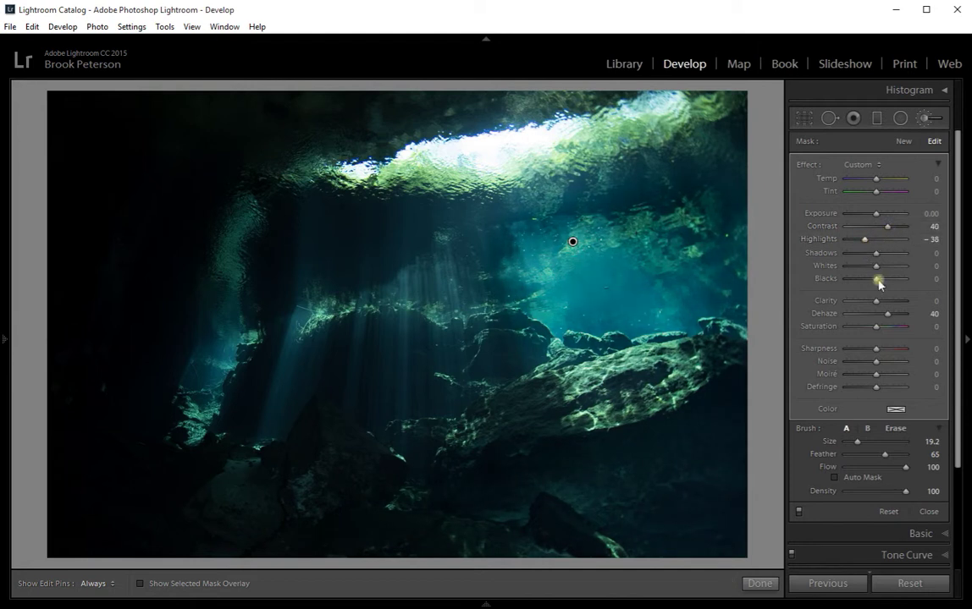
{"action": "left_click_drag", "start_coordinate": [888, 270], "coordinate": [890, 270]}
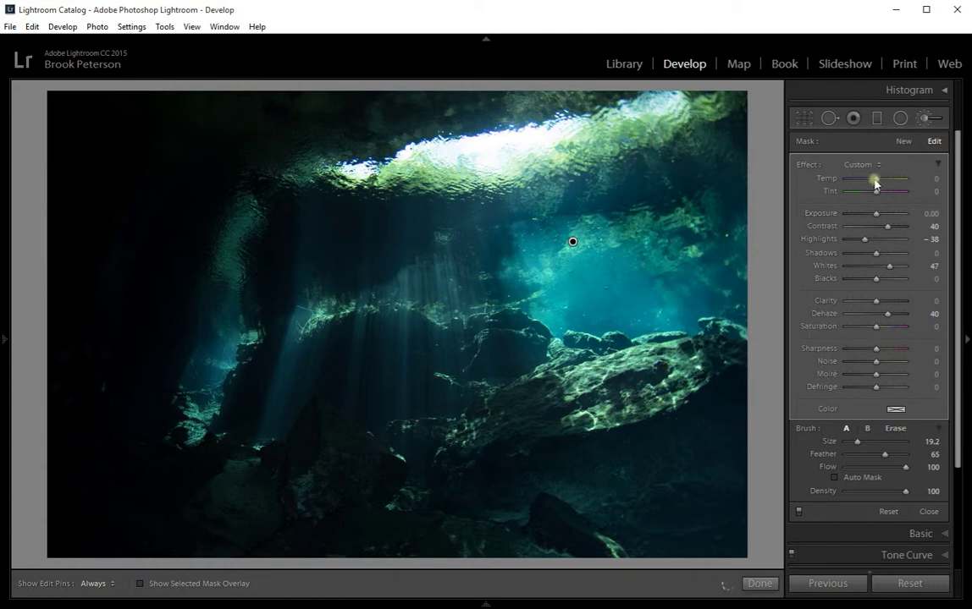
{"action": "left_click", "coordinate": [903, 142]}
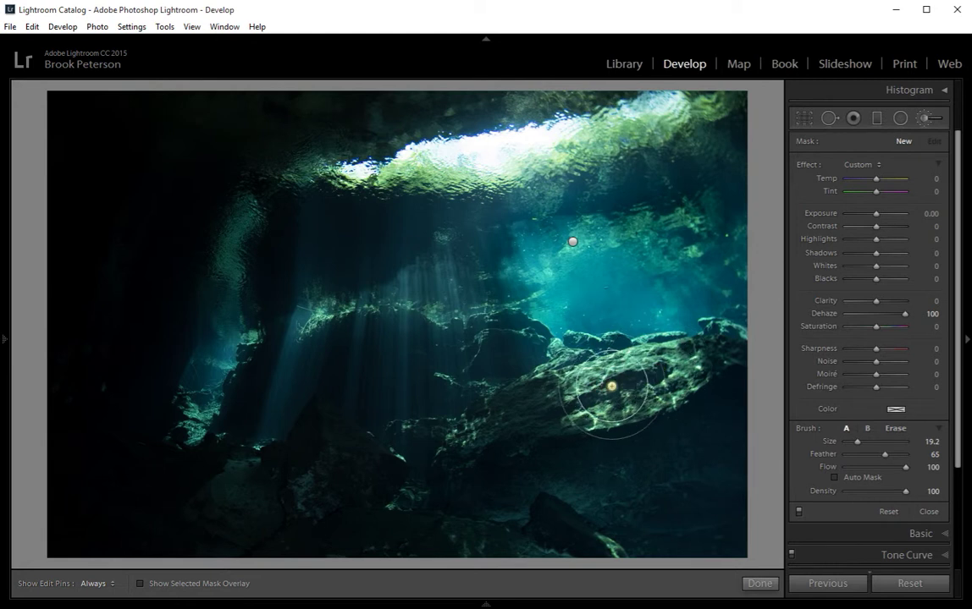
Brush the sunlit lower-right rock slab with Dehaze reset and Exposure −0.78, then finish brushing
{"action": "key", "text": "h"}
{"action": "mouse_move", "coordinate": [583, 395]}
{"action": "left_mouse_down"}
{"action": "mouse_move", "coordinate": [500, 420]}
{"action": "mouse_move", "coordinate": [712, 340]}
{"action": "mouse_move", "coordinate": [539, 396]}
{"action": "mouse_move", "coordinate": [602, 354]}
{"action": "mouse_move", "coordinate": [678, 360]}
{"action": "mouse_move", "coordinate": [716, 347]}
{"action": "left_mouse_up"}
{"action": "key", "text": "h"}
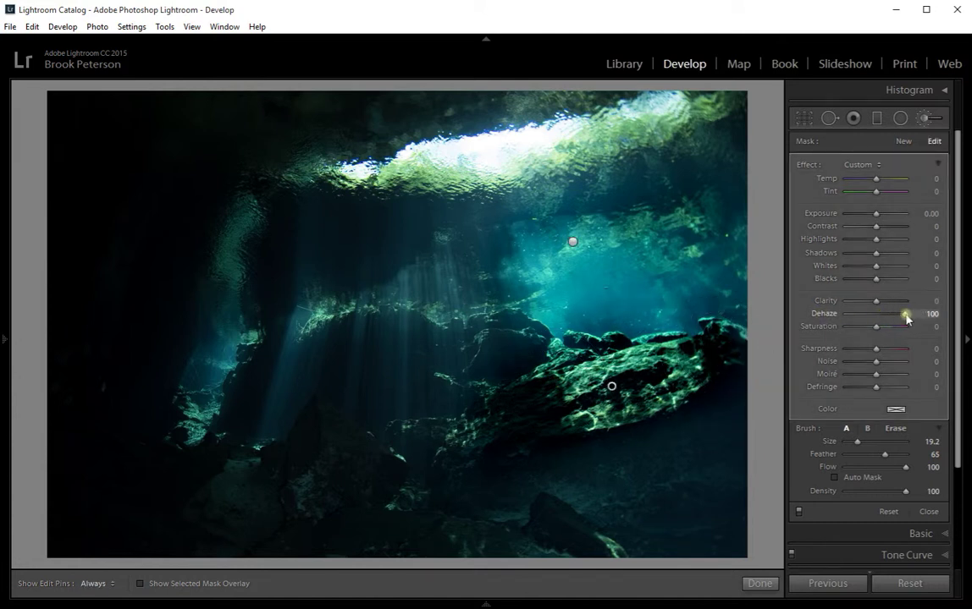
{"action": "double_click", "coordinate": [904, 314]}
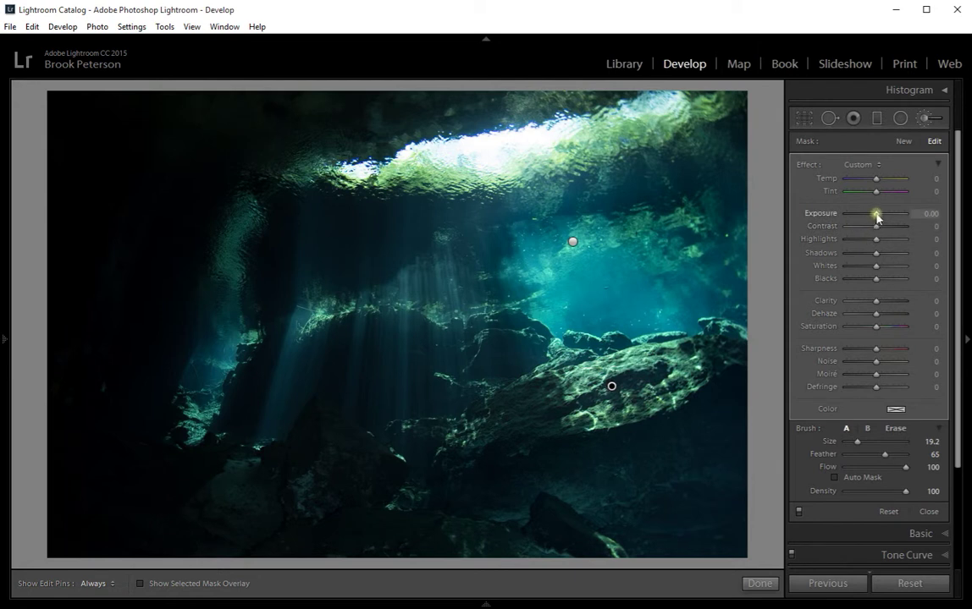
{"action": "left_click_drag", "start_coordinate": [876, 215], "coordinate": [873, 217]}
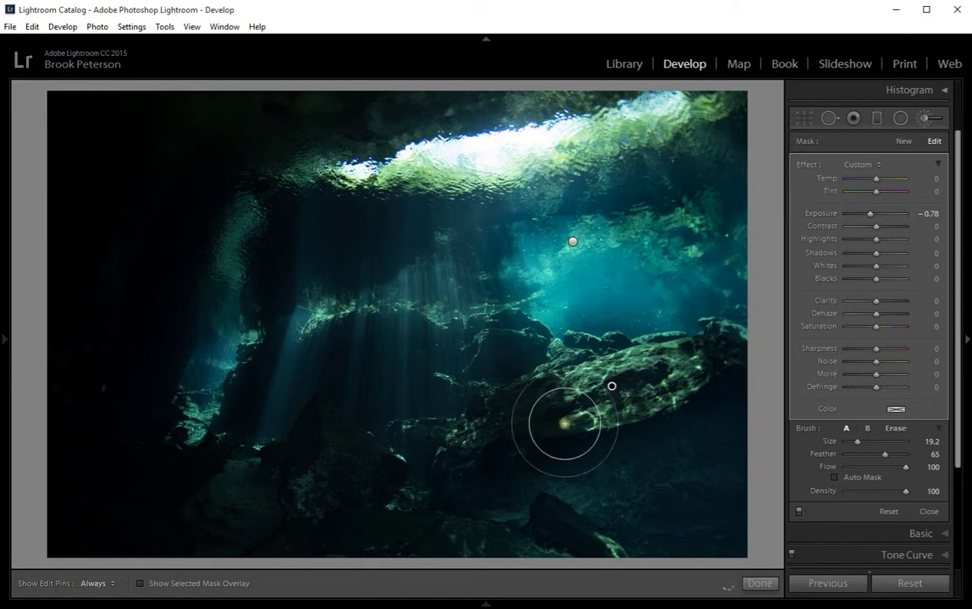
{"action": "mouse_move", "coordinate": [613, 388]}
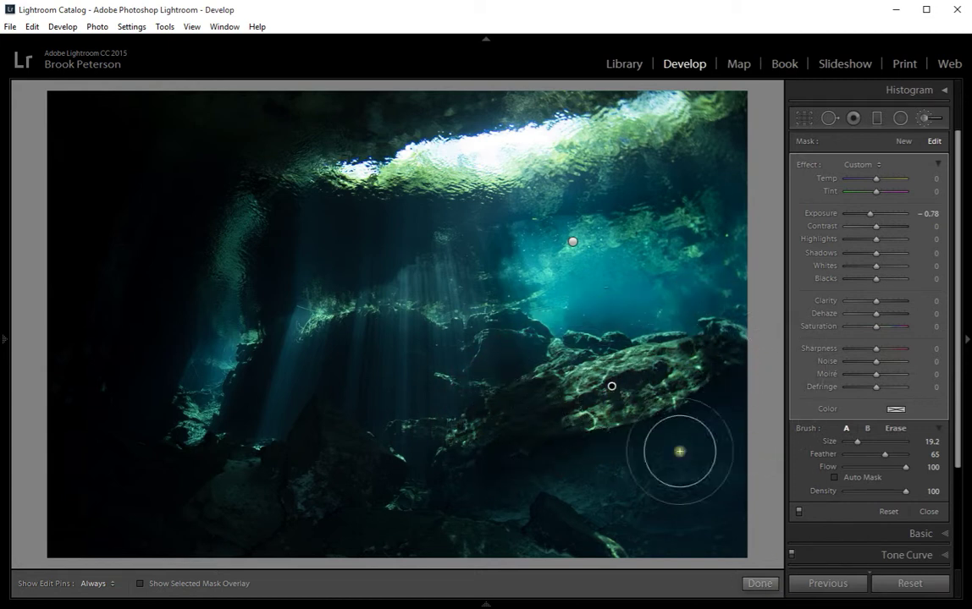
{"action": "left_click", "coordinate": [759, 584]}
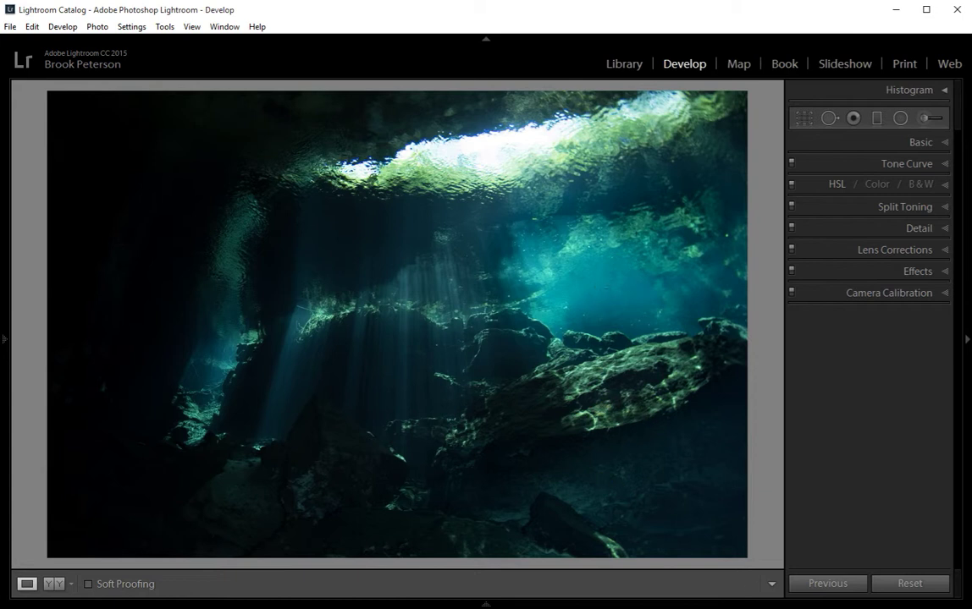
Expand and collapse the Basic panel, then bring back the crop overlay at Original aspect
{"action": "left_click", "coordinate": [945, 142]}
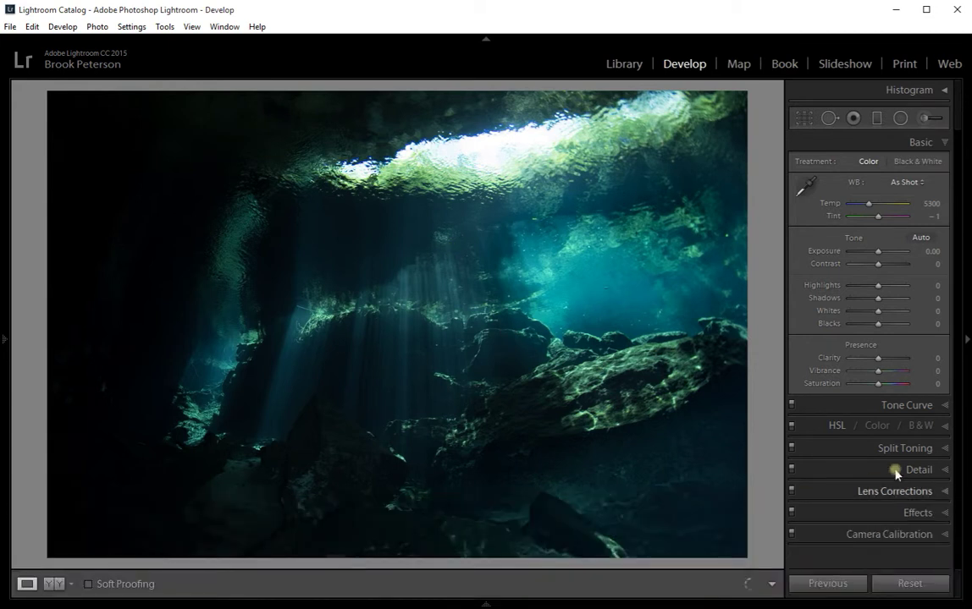
{"action": "left_click", "coordinate": [942, 143]}
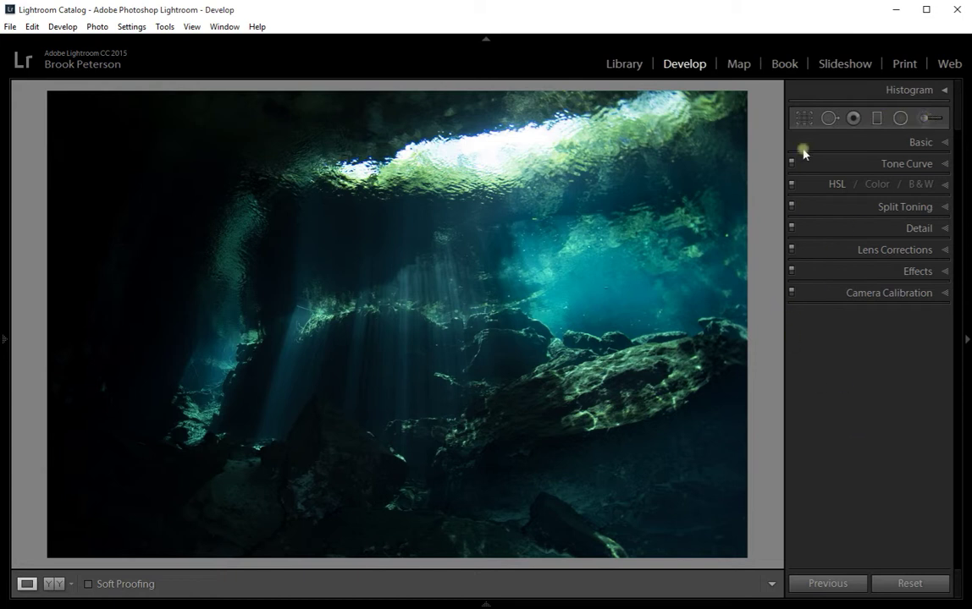
{"action": "left_click", "coordinate": [801, 122]}
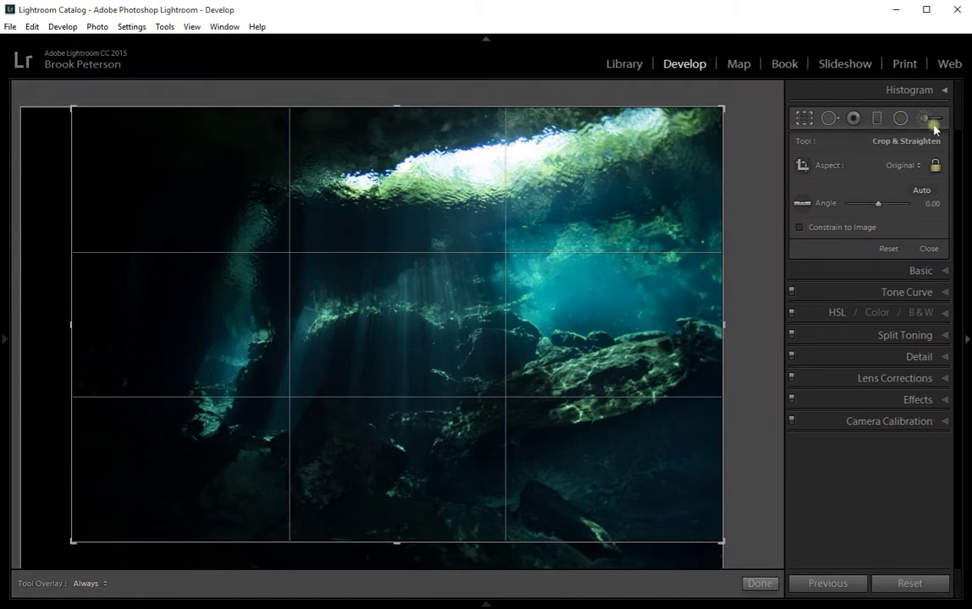